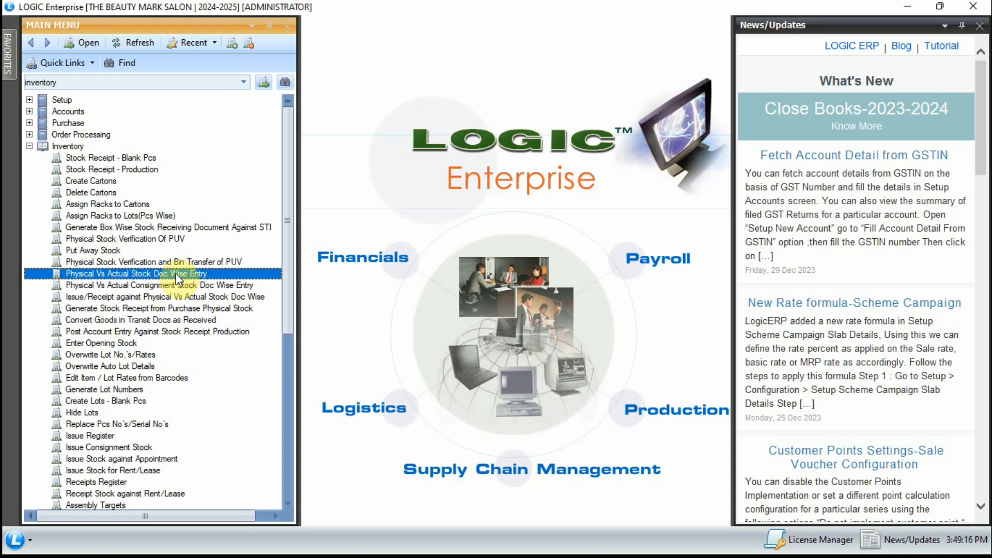
Step: Open the Physical Vs Actual Stock Doc Wise Entry form and set the physical stock godown to MAIN
{"action": "double_click", "coordinate": [176, 275]}
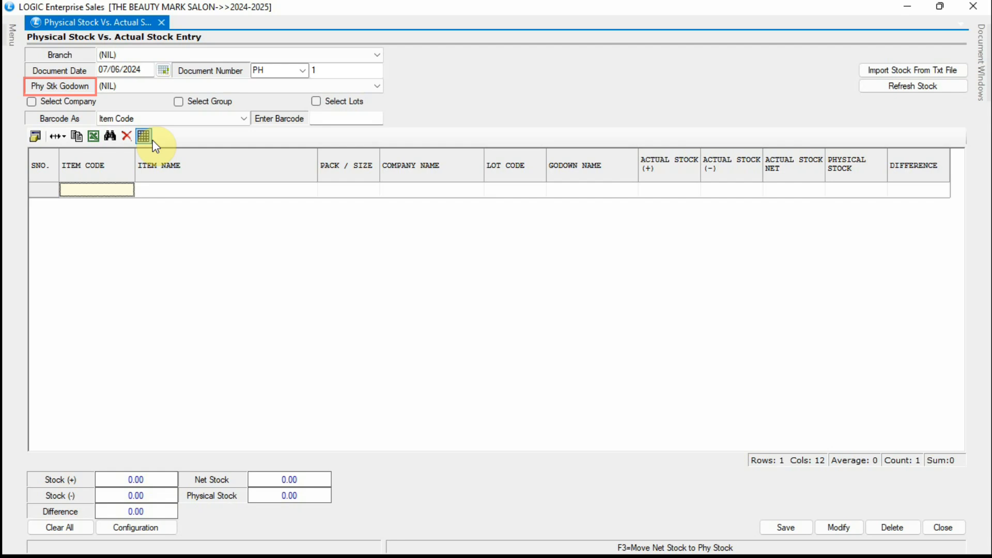
{"action": "left_click", "coordinate": [159, 87]}
{"action": "left_click", "coordinate": [156, 101]}
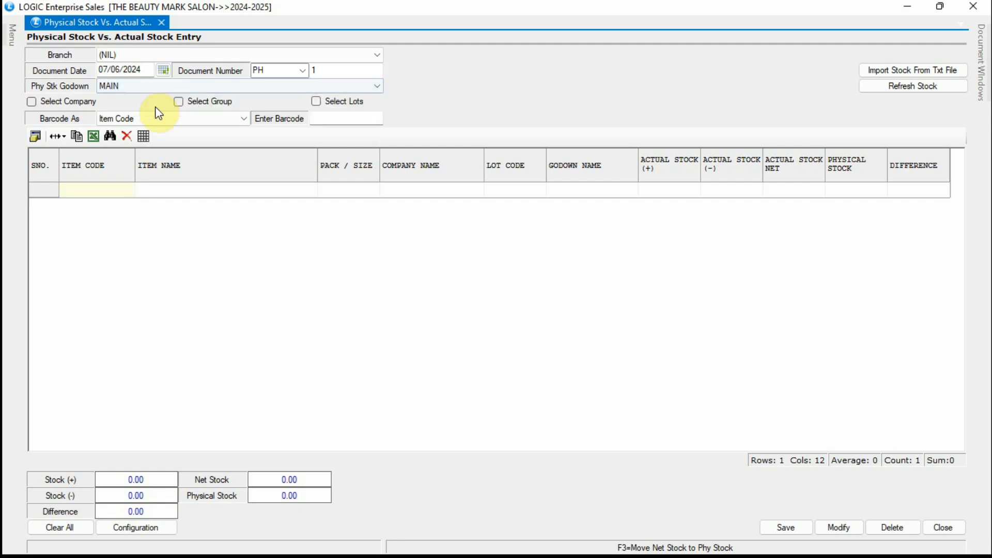
Step: Restrict the stock entry to the company LOREAL and refresh the stock to load its items
{"action": "left_click", "coordinate": [51, 103]}
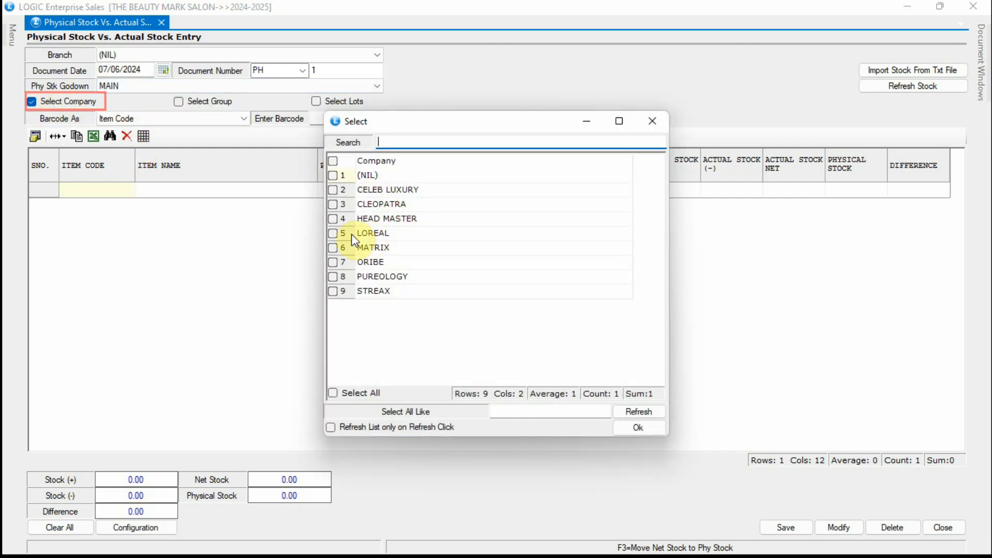
{"action": "left_click", "coordinate": [332, 233]}
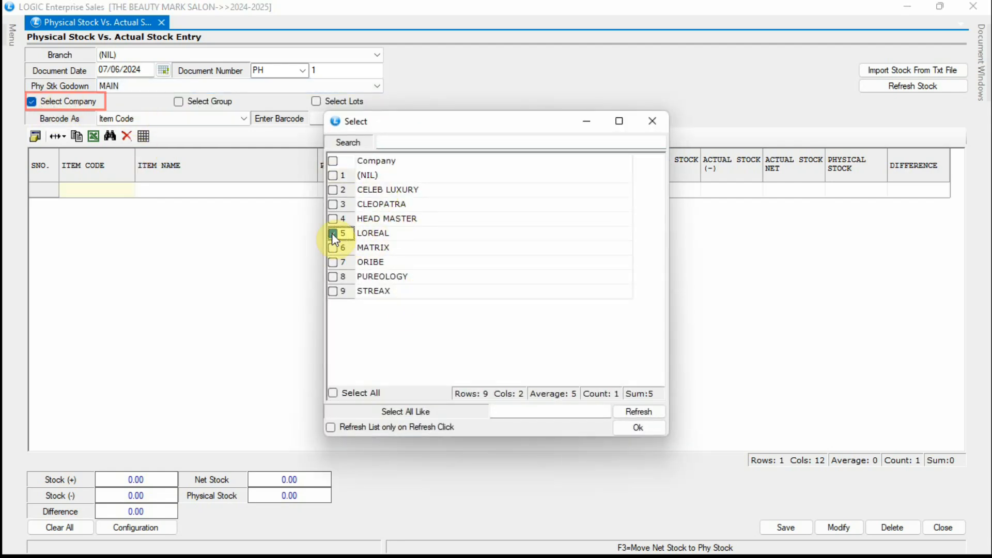
{"action": "left_click", "coordinate": [638, 429]}
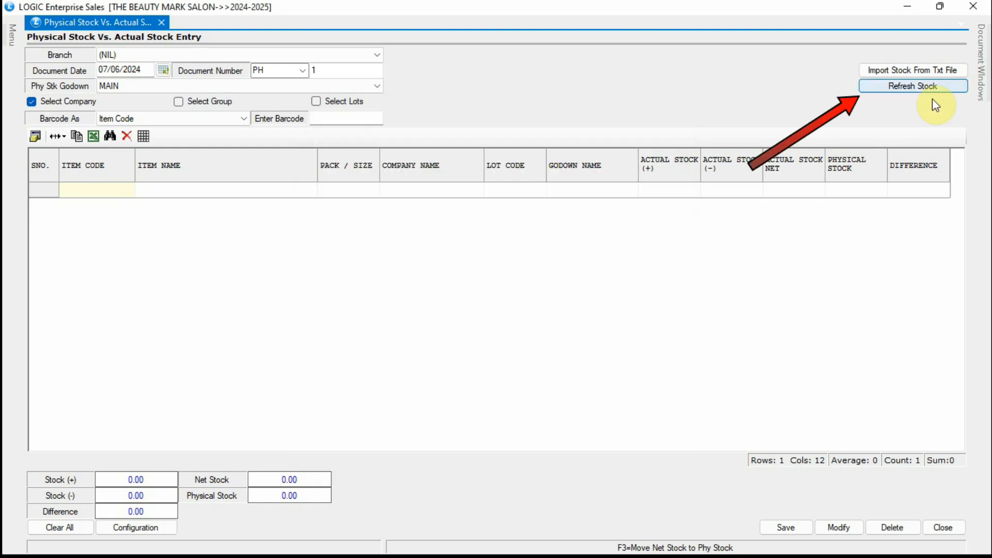
{"action": "left_click", "coordinate": [932, 90]}
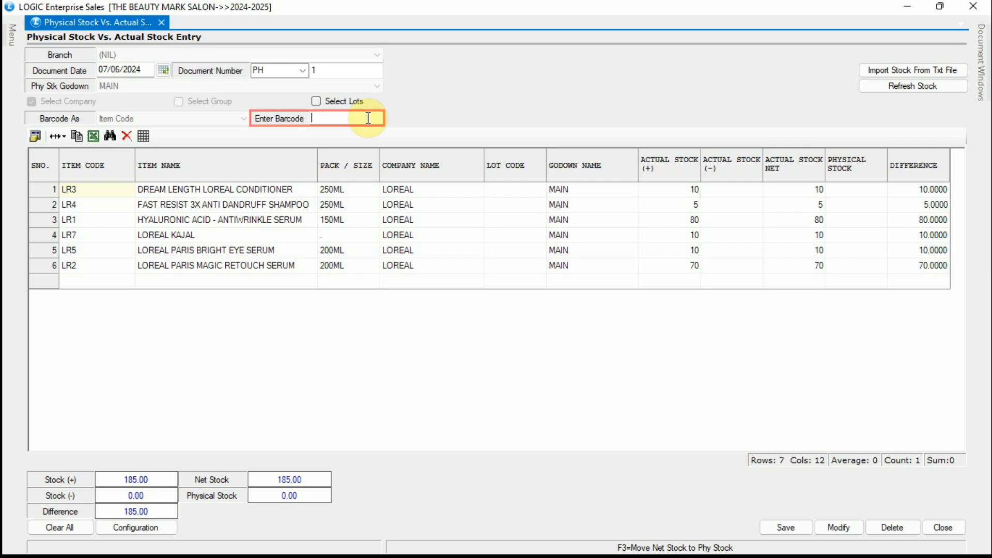
Step: Record a physical stock of 6 for item LR3 by entering its item code as the barcode once per piece
{"action": "type", "text": "LR3"}
{"action": "key", "text": "Return"}
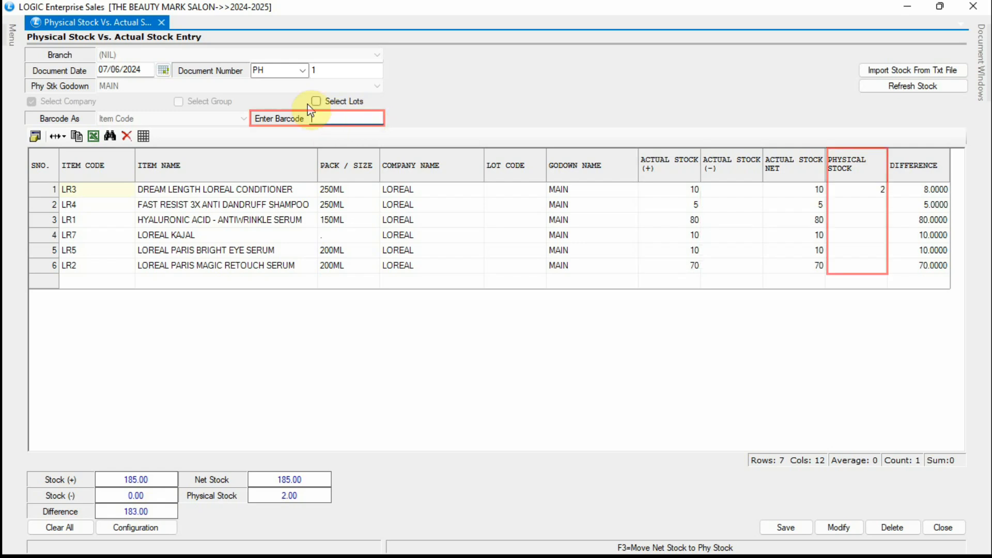
{"action": "type", "text": "LR3"}
{"action": "key", "text": "Return"}
{"action": "type", "text": "LR3"}
{"action": "key", "text": "Return"}
{"action": "type", "text": "LR3"}
{"action": "key", "text": "Return"}
{"action": "type", "text": "LR3"}
{"action": "key", "text": "Return"}
Step: Record physical stock of 9 for item LR5 and 5 for item LR4 through repeated barcode entries
{"action": "type", "text": "LR5"}
{"action": "key", "text": "Return"}
{"action": "type", "text": "LR5"}
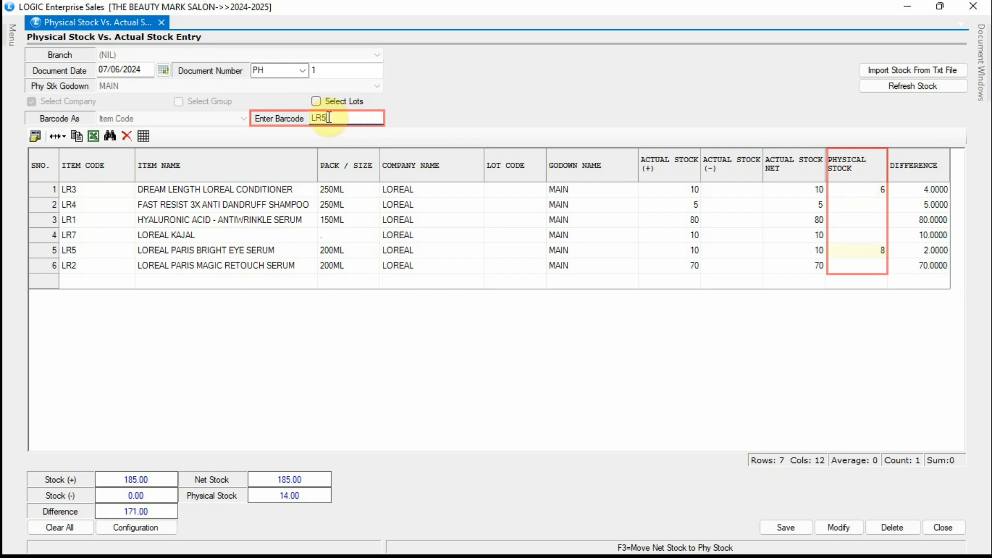
{"action": "key", "text": "Return"}
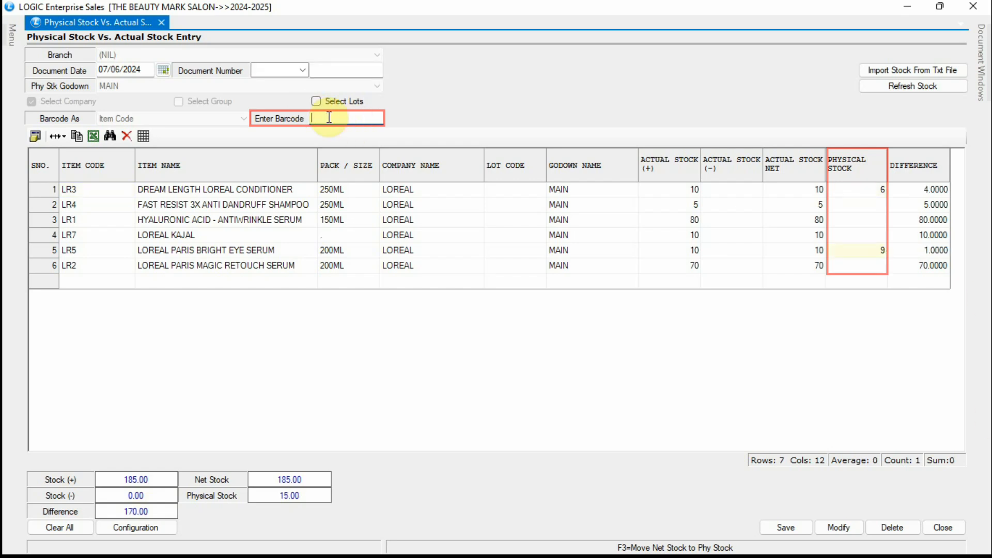
{"action": "type", "text": "LR4"}
{"action": "key", "text": "Return"}
{"action": "type", "text": "LR4"}
{"action": "key", "text": "Return"}
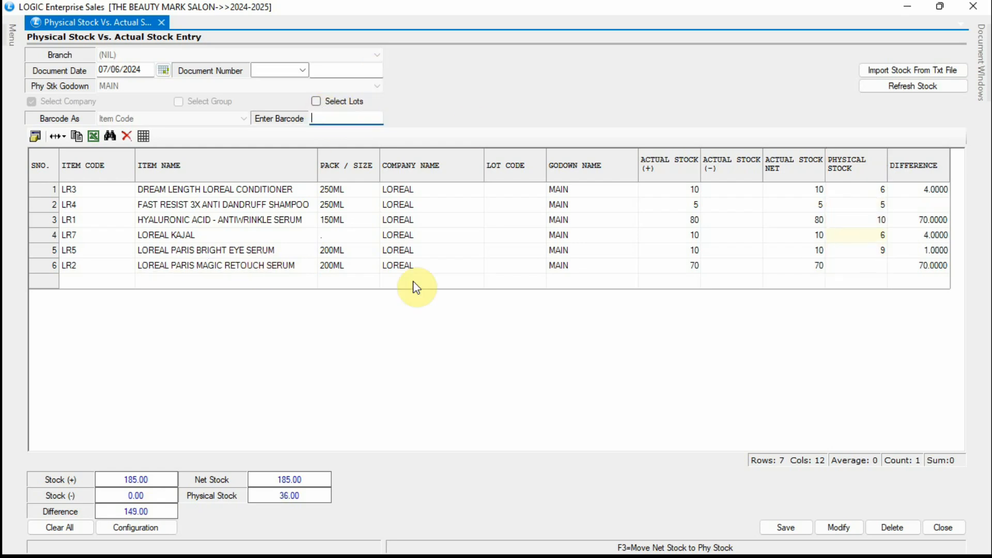
Step: Finish the barcode entry and save the LOREAL physical stock document to disk
{"action": "left_click", "coordinate": [414, 282]}
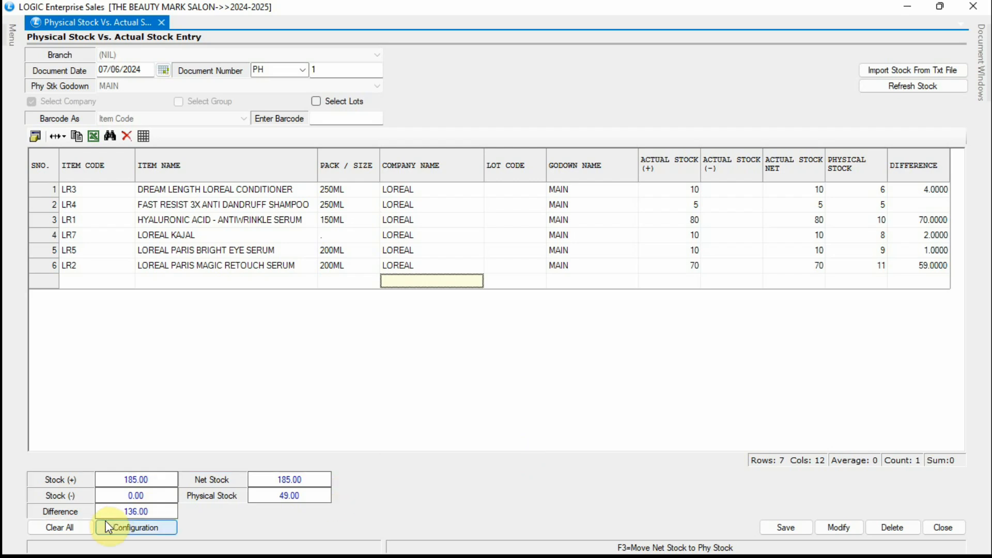
{"action": "left_click", "coordinate": [771, 525]}
{"action": "left_click", "coordinate": [474, 332]}
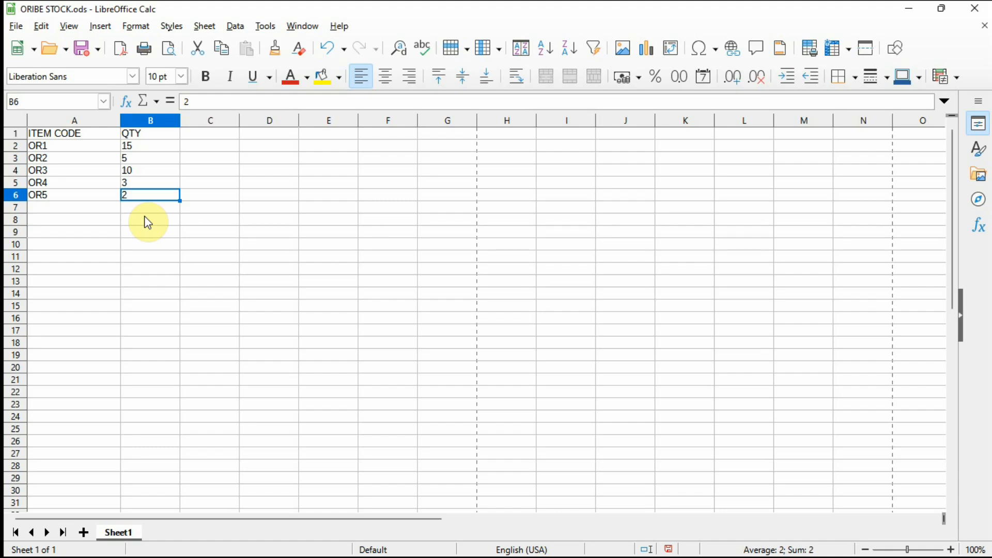
Step: Switch from the spreadsheet back to LOGIC Enterprise and set the physical stock godown of document PH 2 to MAIN
{"action": "key", "text": "alt+Tab"}
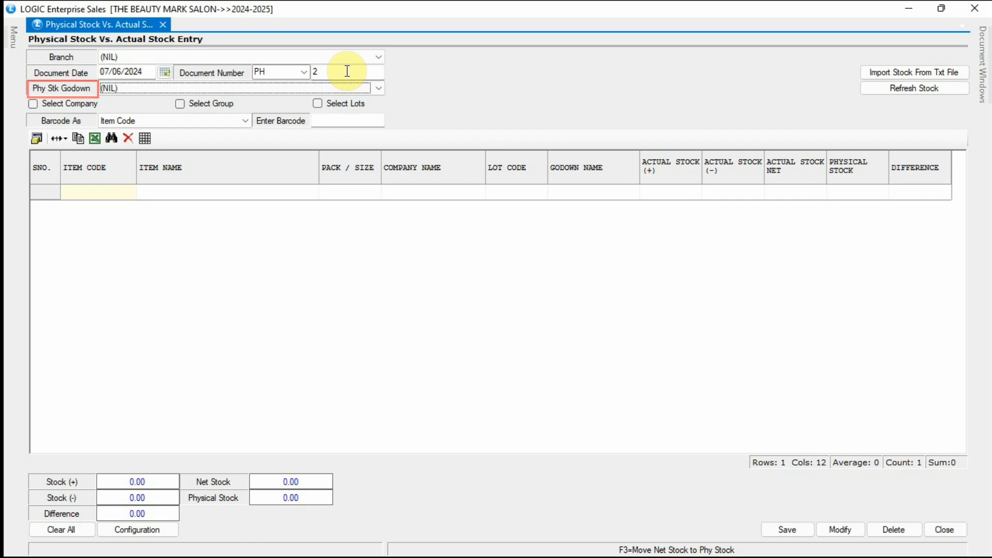
{"action": "left_click", "coordinate": [238, 90]}
{"action": "left_click", "coordinate": [237, 107]}
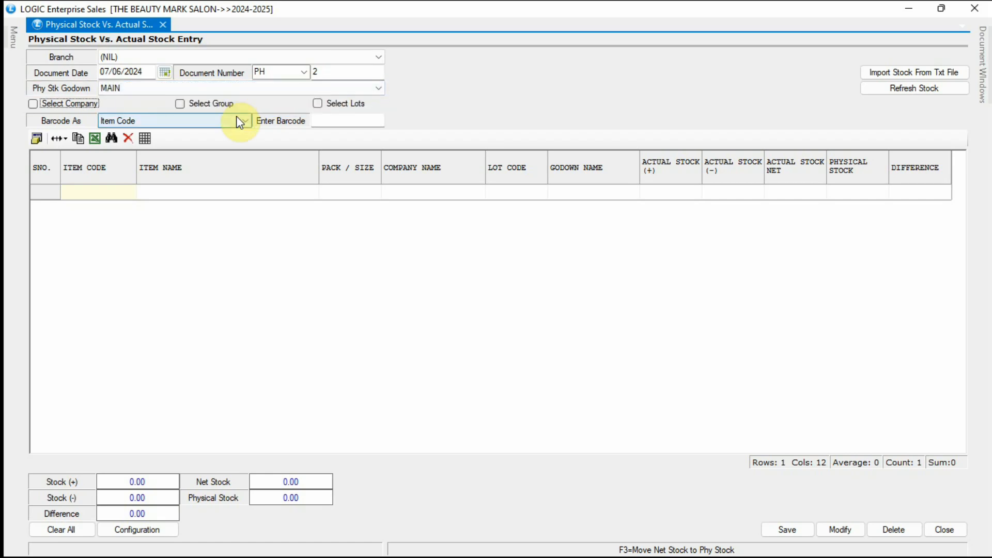
Step: Restrict document PH 2 to the company ORIBE and refresh the stock to load its items
{"action": "left_click", "coordinate": [33, 104]}
{"action": "left_click", "coordinate": [334, 264]}
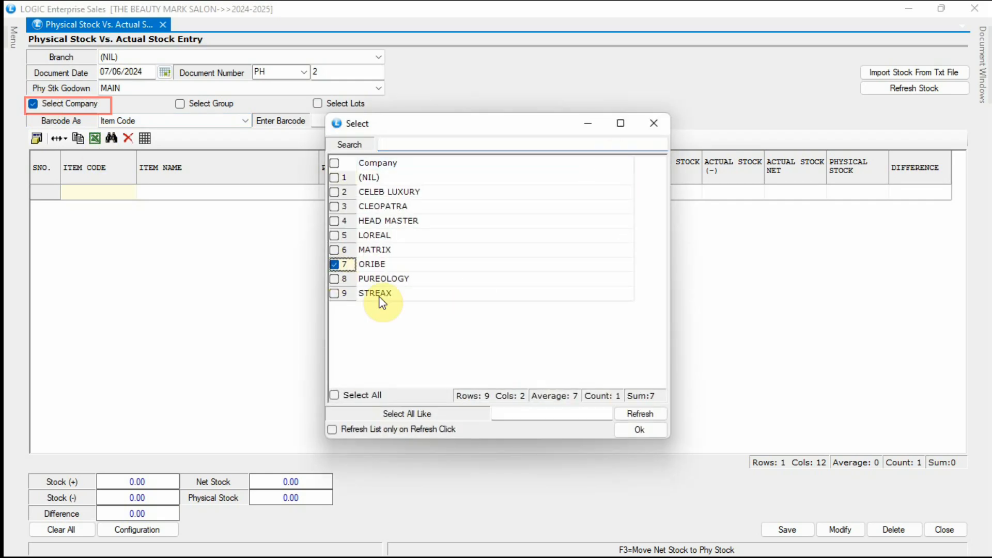
{"action": "left_click", "coordinate": [640, 433]}
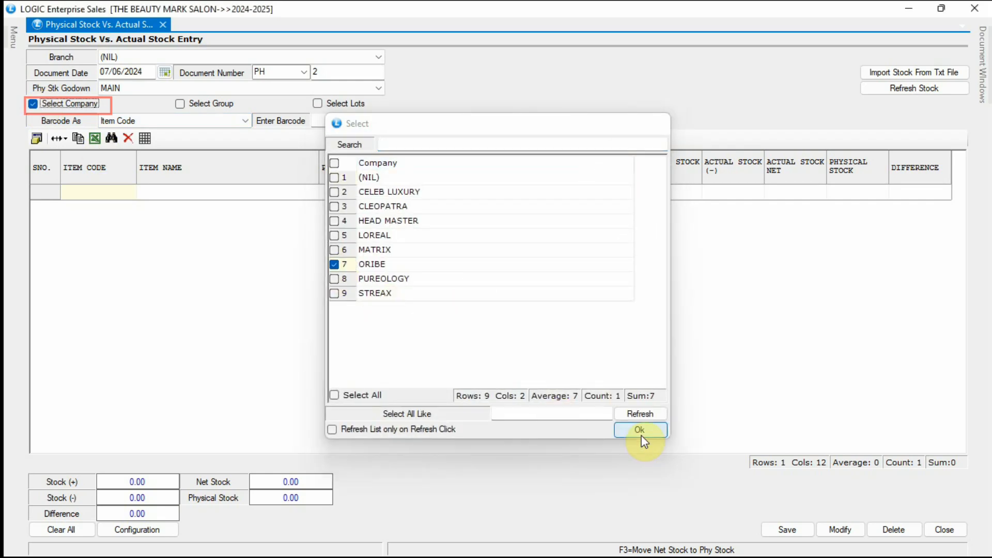
{"action": "left_click", "coordinate": [897, 87]}
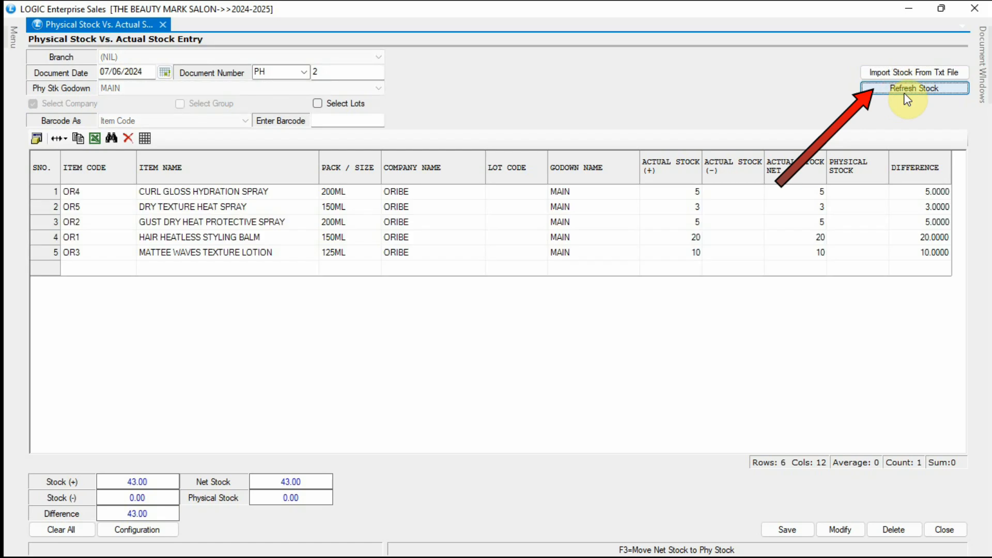
Step: Start a stock import and confirm the BARCODE configuration for Excel files, with item codes in column 1 and quantities in column 2
{"action": "left_click", "coordinate": [908, 74]}
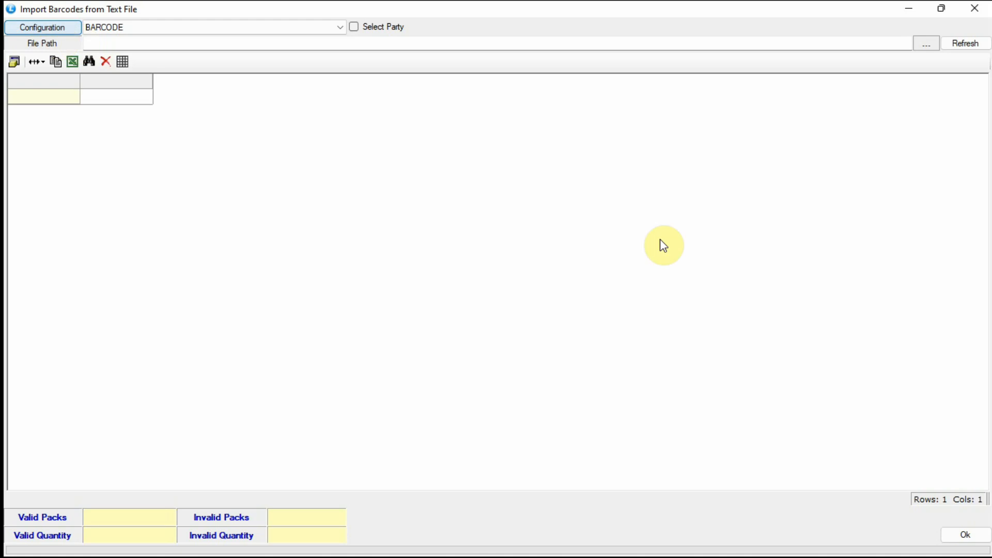
{"action": "left_click", "coordinate": [56, 30]}
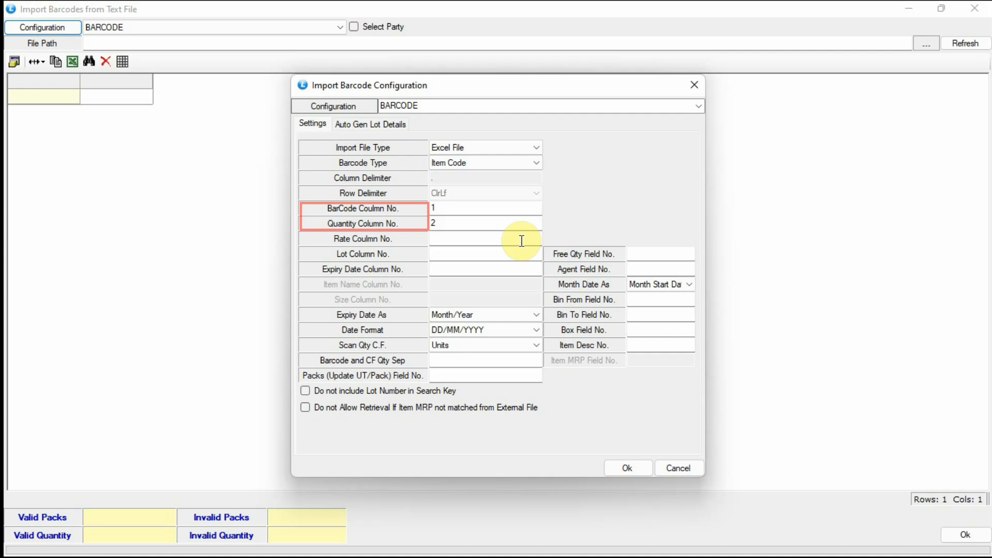
{"action": "key", "text": "Return"}
Step: Choose the ORIBE STOCK_ Excel file for import, set the header row to 1 and load its rows
{"action": "left_click", "coordinate": [926, 44]}
{"action": "left_click", "coordinate": [213, 237]}
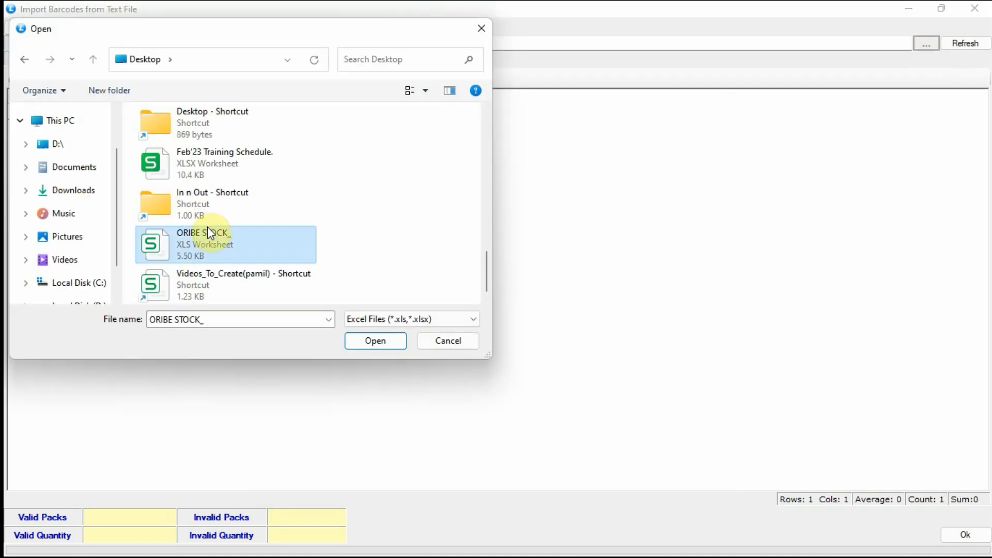
{"action": "left_click", "coordinate": [376, 341]}
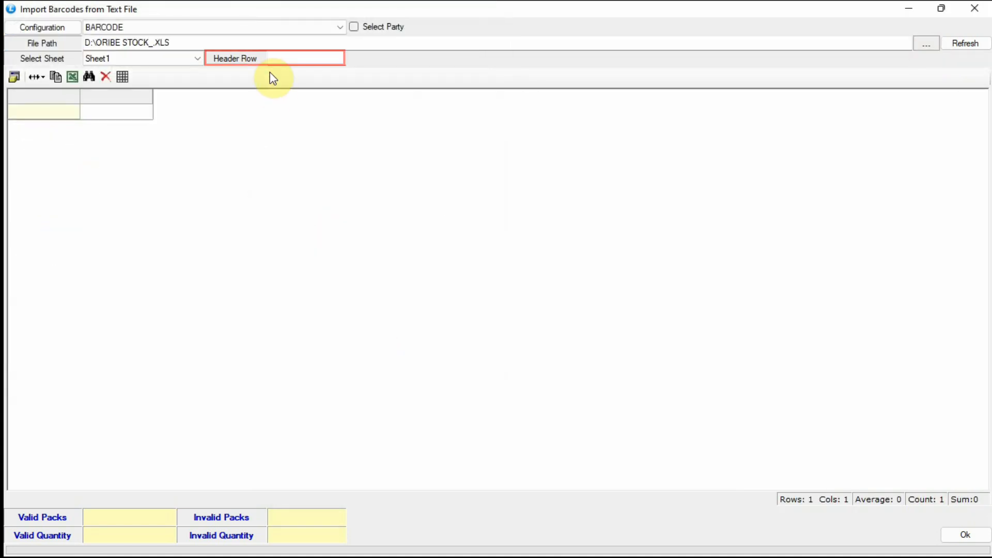
{"action": "left_click", "coordinate": [288, 58]}
{"action": "type", "text": "1"}
{"action": "left_click", "coordinate": [965, 43]}
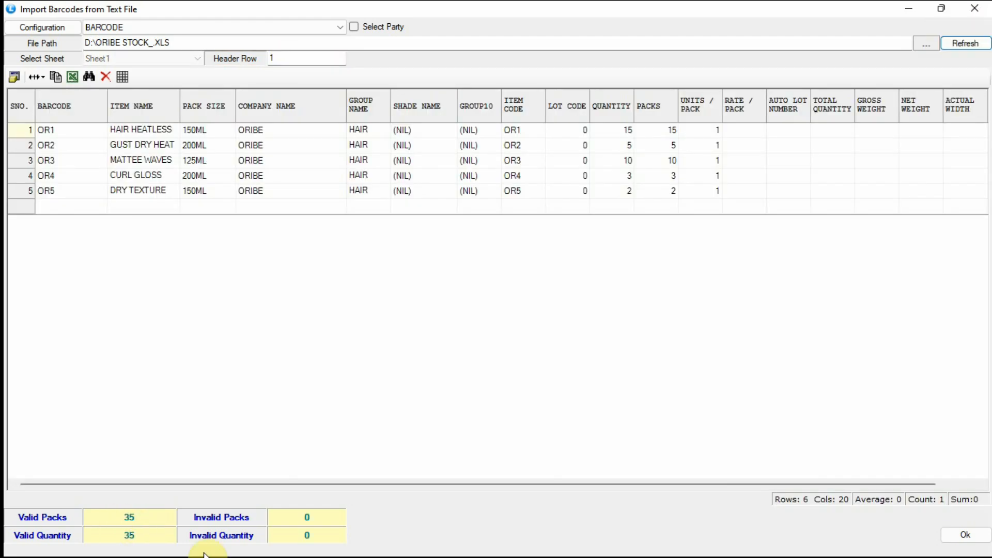
Step: Accept the imported quantities into document PH 2 and save the document to disk
{"action": "left_click", "coordinate": [961, 536]}
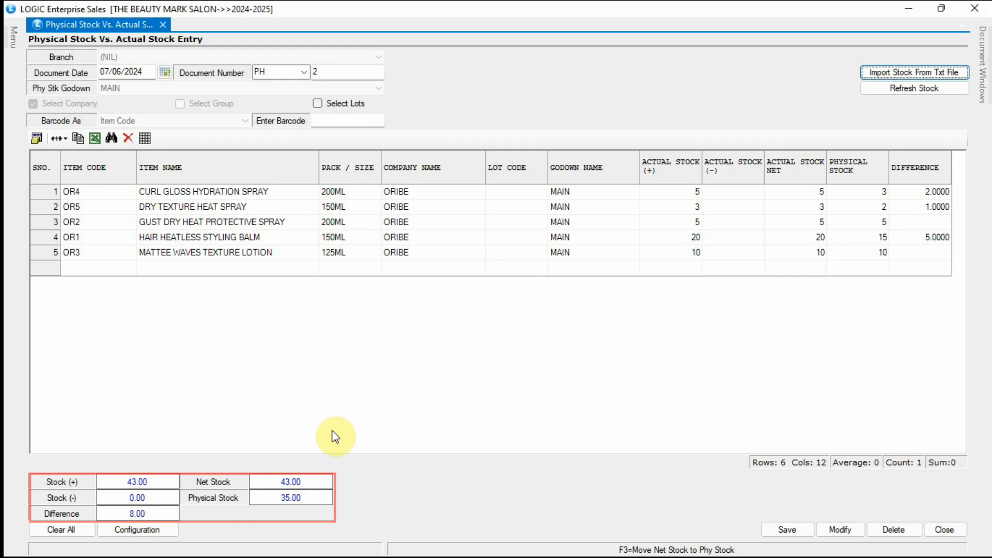
{"action": "left_click", "coordinate": [787, 528]}
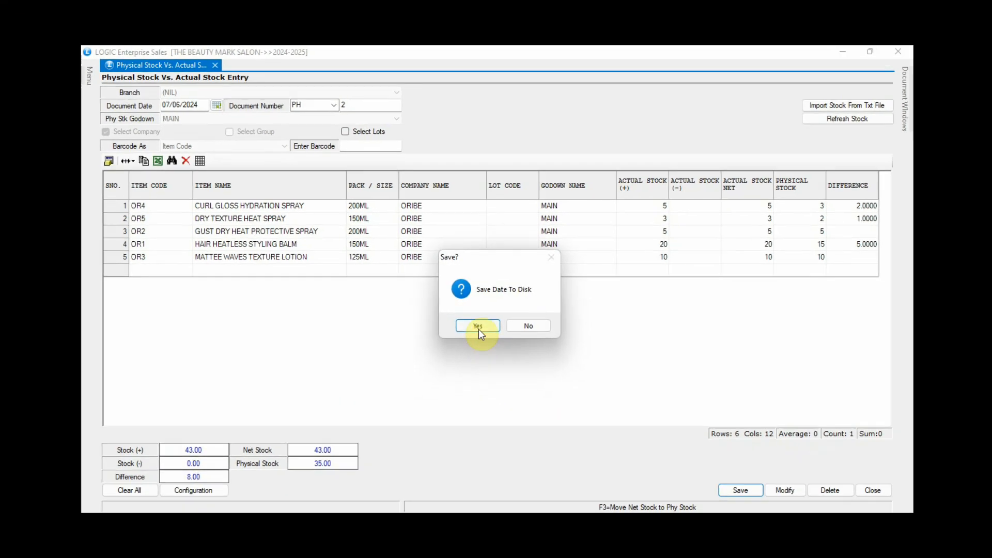
{"action": "left_click", "coordinate": [475, 337]}
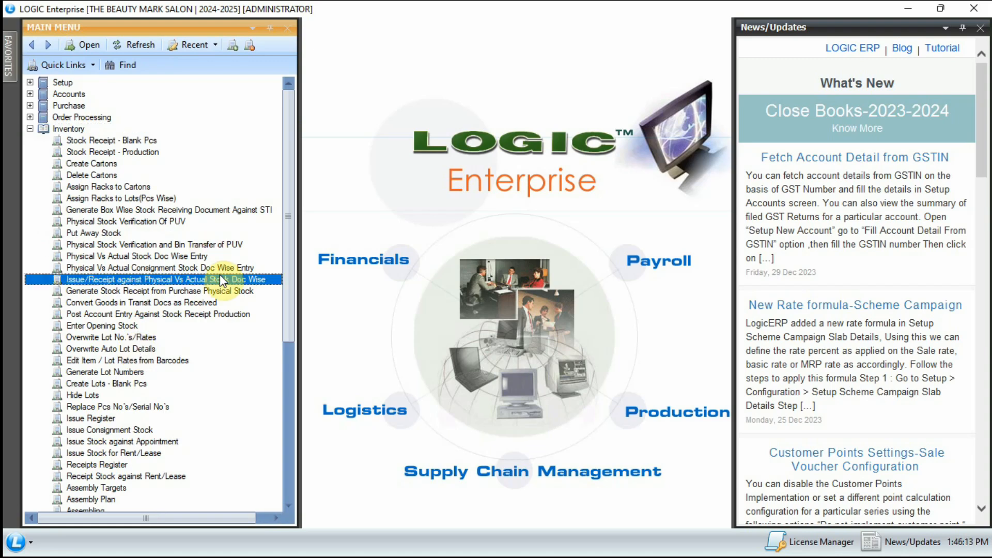
Step: Open Issue/Receipt against Physical Vs Actual Stock Doc Wise, search the stock documents and choose PH1
{"action": "double_click", "coordinate": [265, 280]}
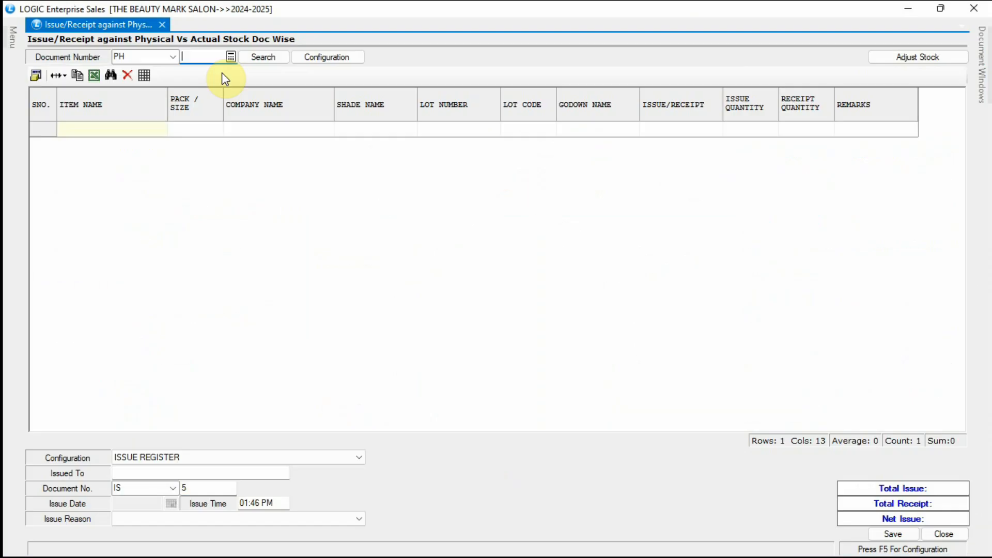
{"action": "left_click", "coordinate": [272, 54]}
{"action": "left_click", "coordinate": [666, 186]}
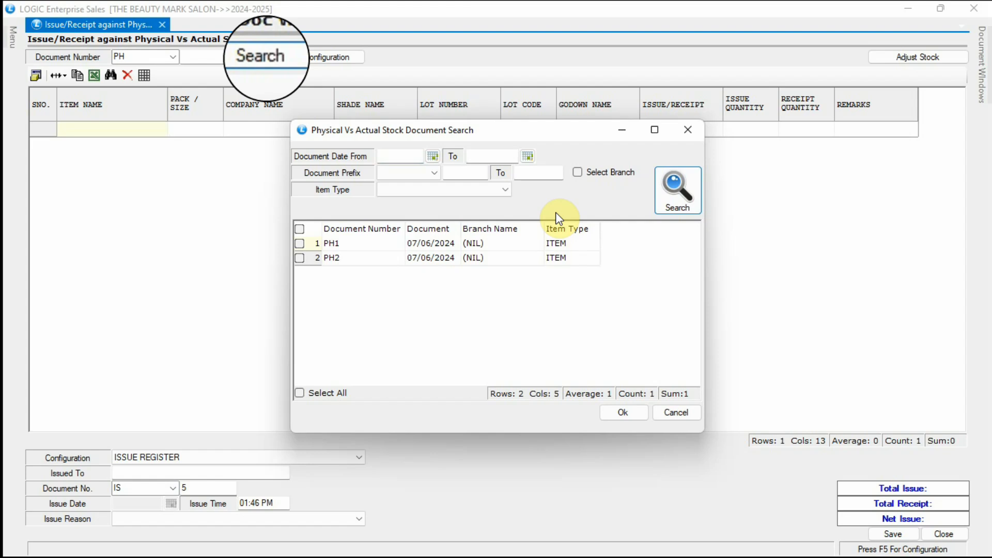
{"action": "left_click", "coordinate": [299, 244]}
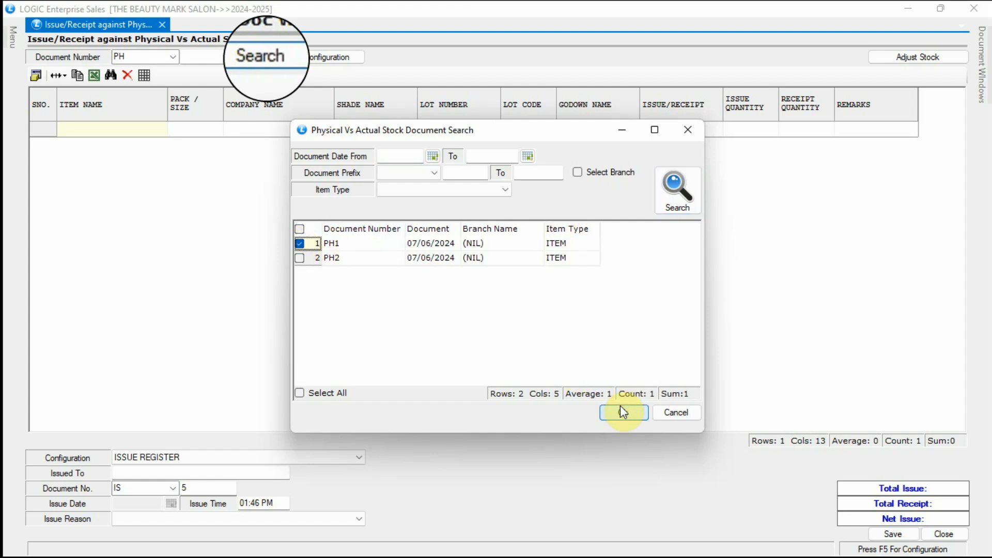
{"action": "left_click", "coordinate": [622, 412]}
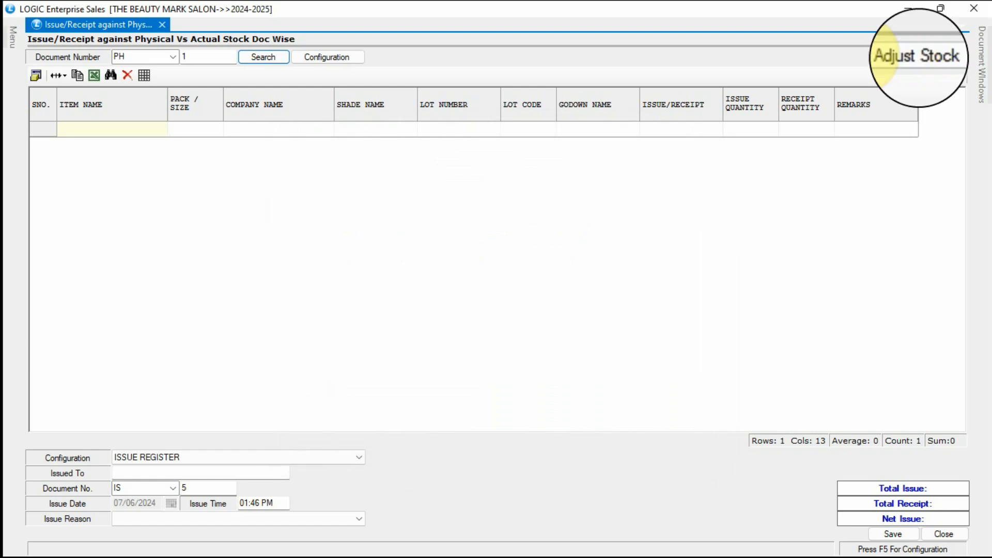
Step: Adjust the stock for document PH1, set Issued To to STOCK ADJ and save the issue
{"action": "left_click", "coordinate": [901, 57]}
{"action": "left_click", "coordinate": [228, 472]}
{"action": "type", "text": "STOCK ADJ"}
{"action": "key", "text": "Tab"}
{"action": "left_click", "coordinate": [888, 533]}
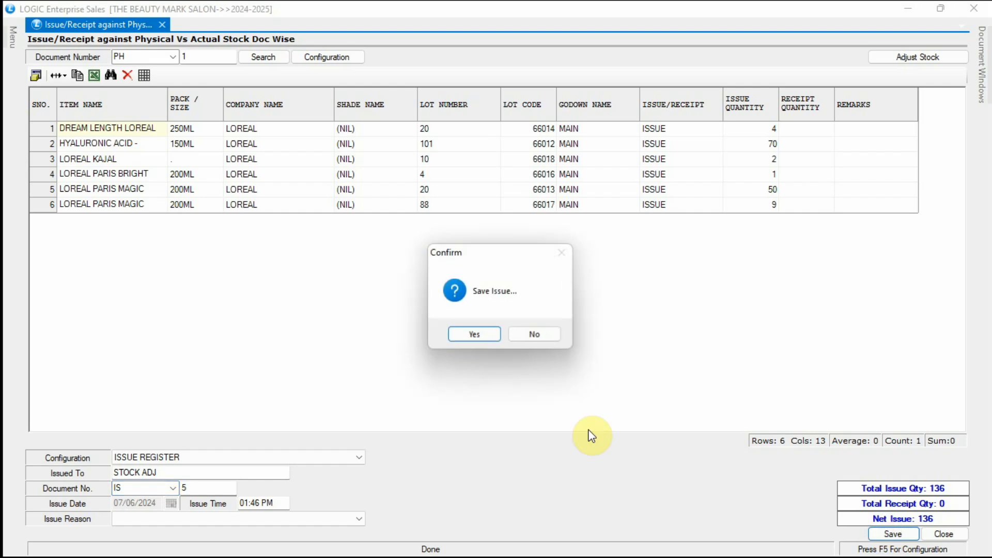
{"action": "left_click", "coordinate": [490, 333]}
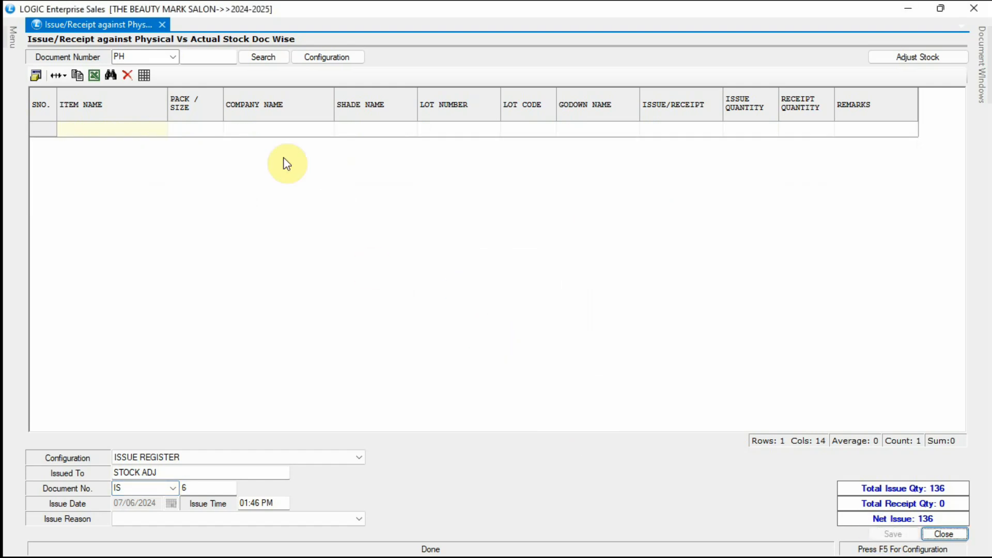
Step: Search the physical stock documents again and choose PH2
{"action": "left_click", "coordinate": [253, 57]}
{"action": "left_click", "coordinate": [677, 190]}
{"action": "left_click", "coordinate": [300, 257]}
{"action": "left_click", "coordinate": [642, 413]}
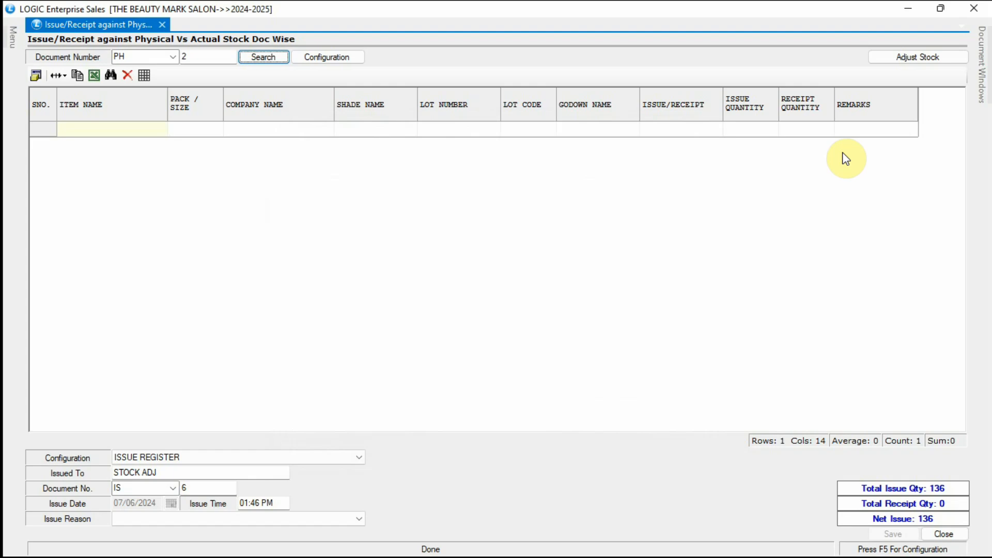
Step: Adjust the stock for document PH2 and save the resulting issue
{"action": "left_click", "coordinate": [902, 58]}
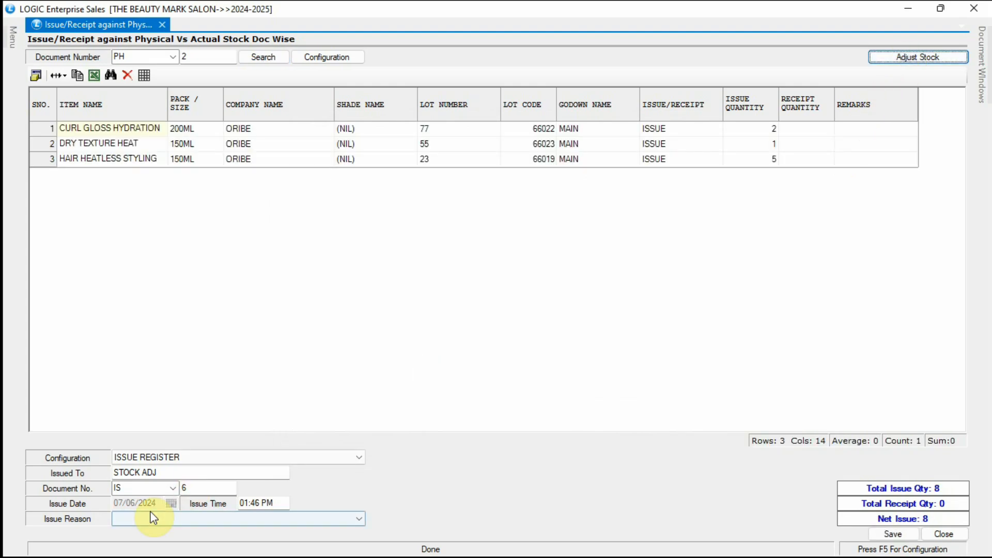
{"action": "left_click", "coordinate": [892, 534]}
{"action": "left_click", "coordinate": [473, 334]}
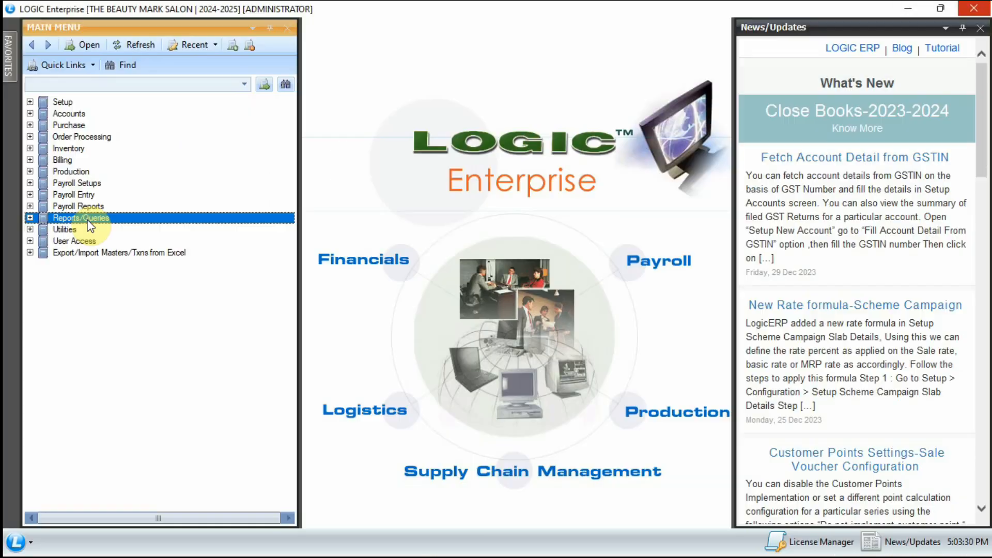
Step: Open the Physical Vs Actual Stock Doc Wise Report from the stock reports
{"action": "left_click", "coordinate": [30, 218]}
{"action": "double_click", "coordinate": [89, 357]}
{"action": "scroll", "coordinate": [145, 415], "scroll_direction": "down", "scroll_amount": 10}
{"action": "left_click", "coordinate": [142, 438]}
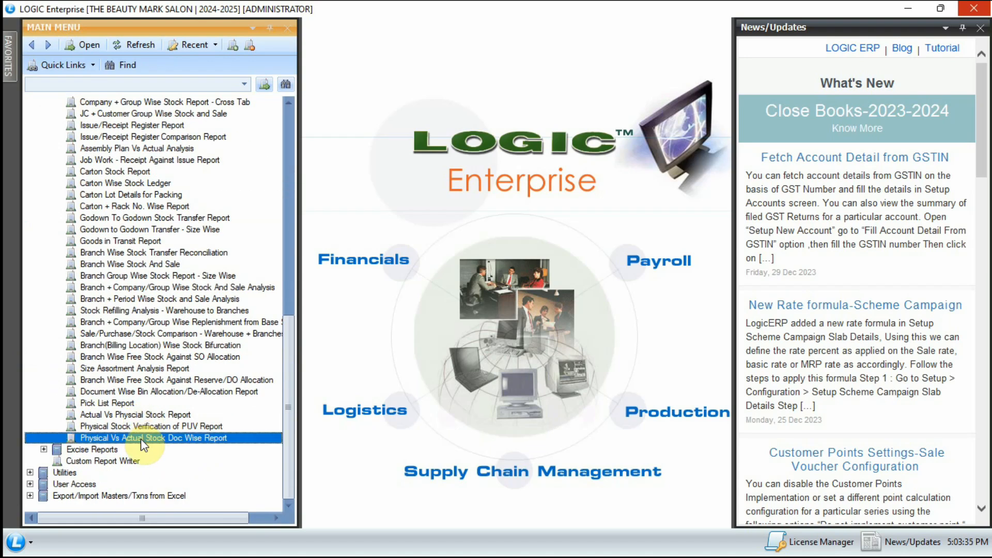
{"action": "double_click", "coordinate": [142, 438]}
Step: Filter the report by Phy Vs Act Stock DOC, search and select all stock documents, and create the report
{"action": "left_click", "coordinate": [844, 103]}
{"action": "left_click", "coordinate": [672, 199]}
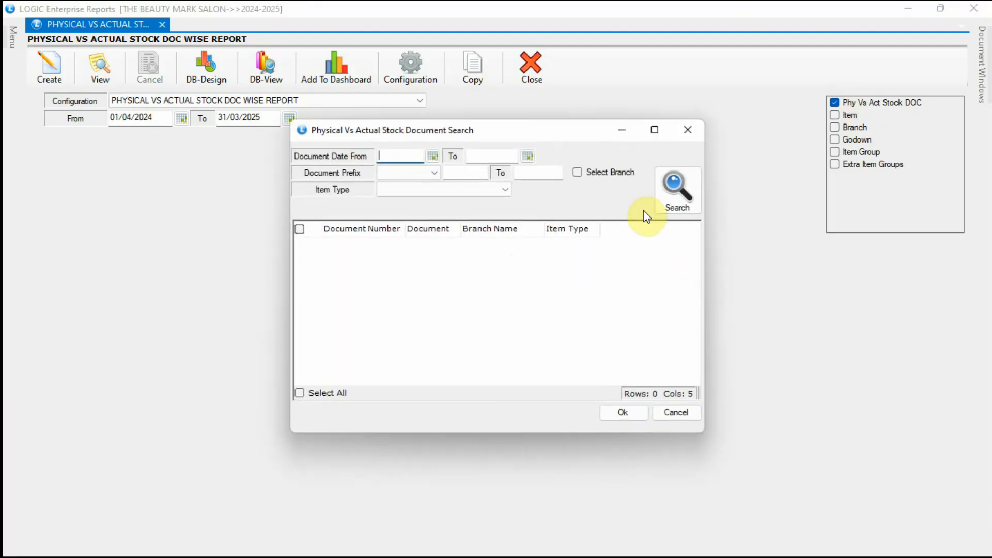
{"action": "left_click", "coordinate": [300, 229]}
{"action": "left_click", "coordinate": [625, 413]}
{"action": "left_click", "coordinate": [52, 66]}
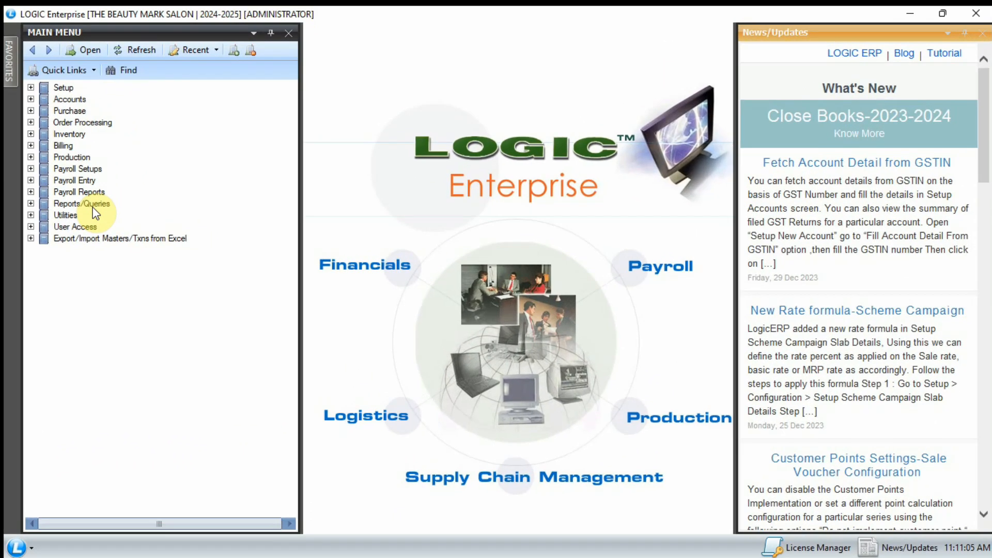
Step: Open Stock Query from the Stock Reports group under Reports/Queries
{"action": "left_click", "coordinate": [93, 203]}
{"action": "left_click", "coordinate": [31, 203]}
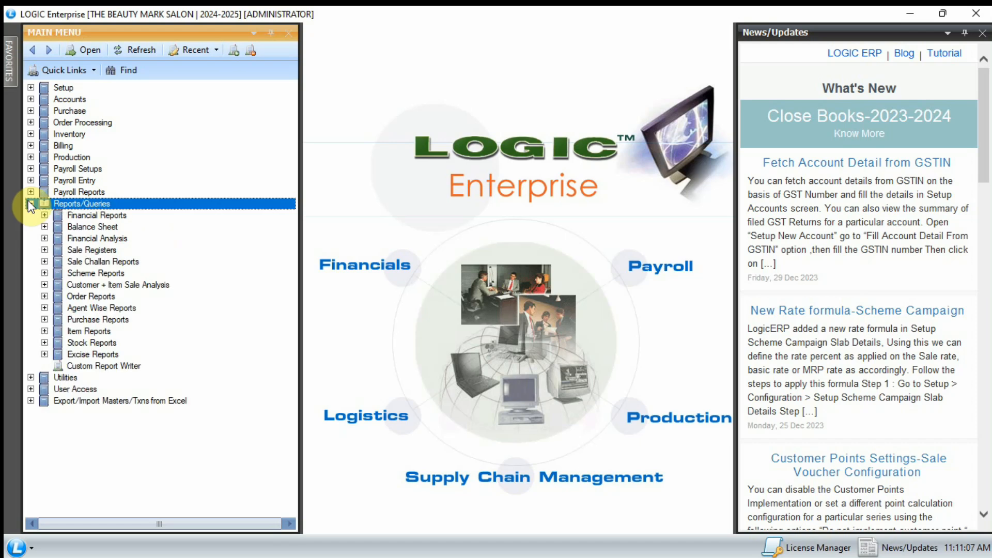
{"action": "left_click", "coordinate": [88, 342]}
{"action": "left_click", "coordinate": [44, 343]}
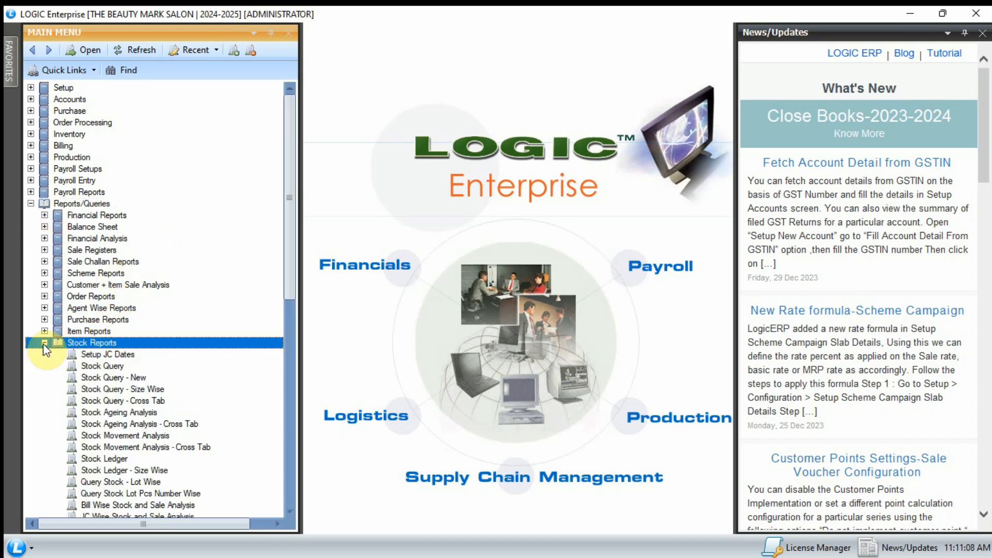
{"action": "double_click", "coordinate": [103, 365]}
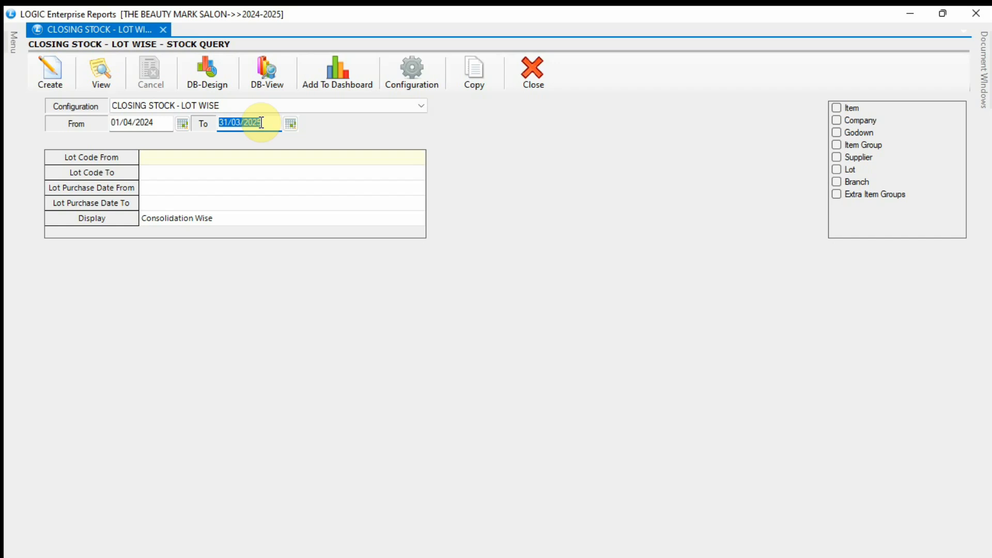
Step: Create the stock query with the CLOSING STOCK- ITEM WISE configuration, look through its items and close the report
{"action": "left_click", "coordinate": [265, 106]}
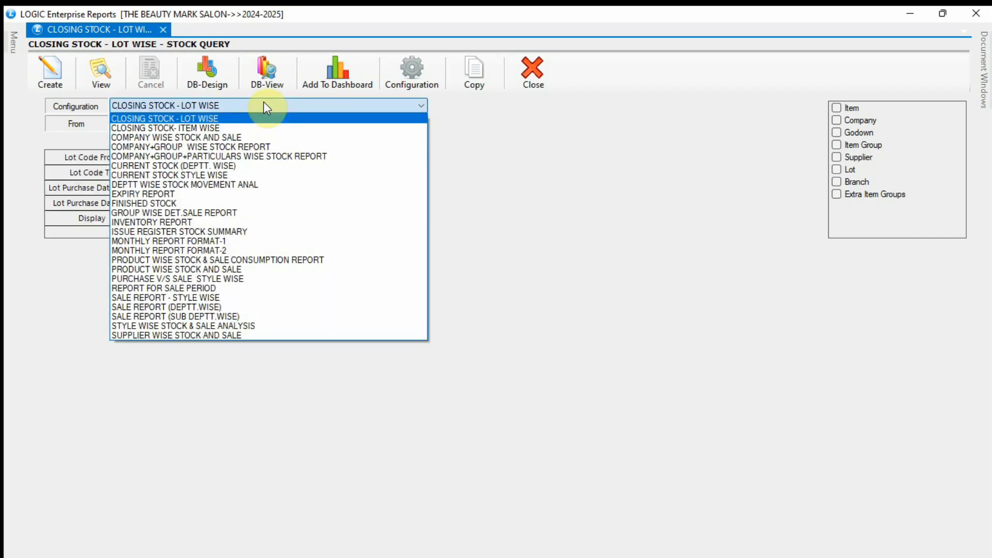
{"action": "left_click", "coordinate": [259, 128]}
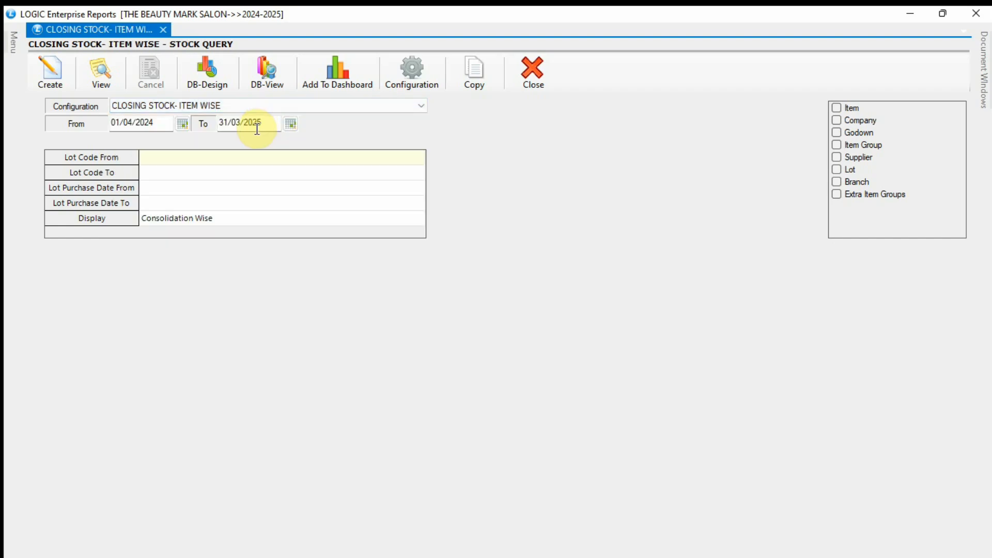
{"action": "left_click", "coordinate": [60, 77]}
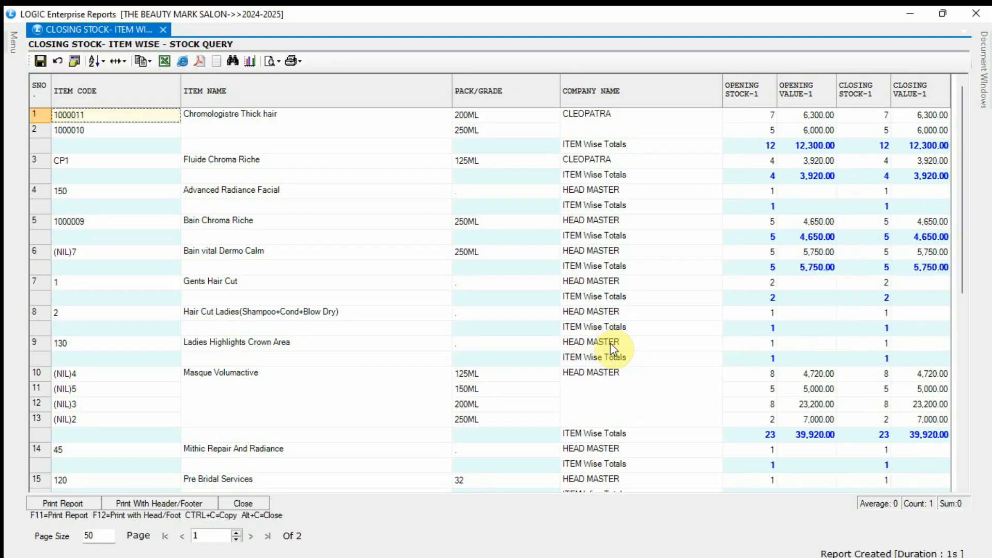
{"action": "scroll", "coordinate": [643, 382], "scroll_direction": "down", "scroll_amount": 2}
{"action": "scroll", "coordinate": [643, 382], "scroll_direction": "up", "scroll_amount": 2}
{"action": "left_click", "coordinate": [164, 28]}
Step: Create the stock query with the EXPIRY REPORT configuration for expiry dates from 01/04/2023 to 01/04/2024, and close it after viewing
{"action": "left_click", "coordinate": [197, 105]}
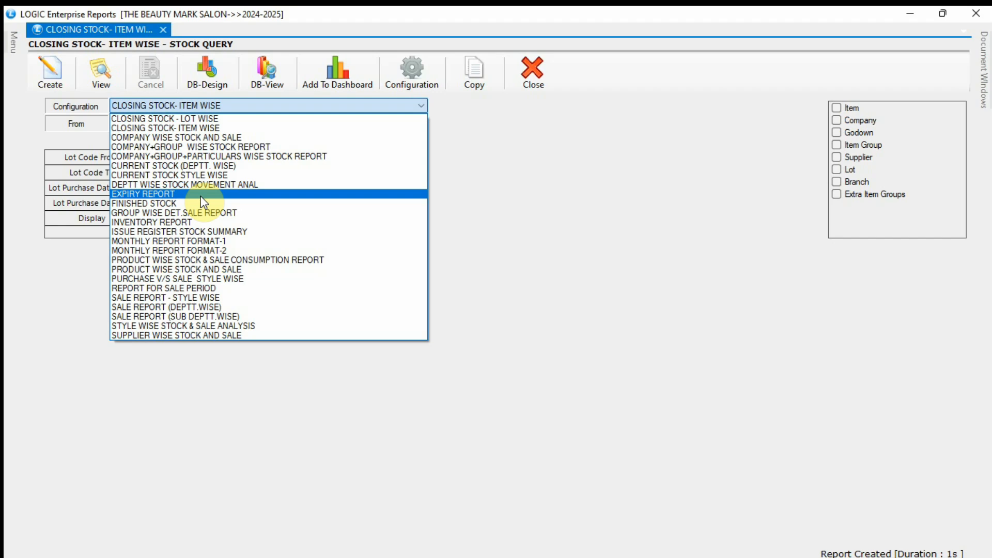
{"action": "left_click", "coordinate": [202, 195]}
{"action": "left_click", "coordinate": [235, 235]}
{"action": "type", "text": "01/04"}
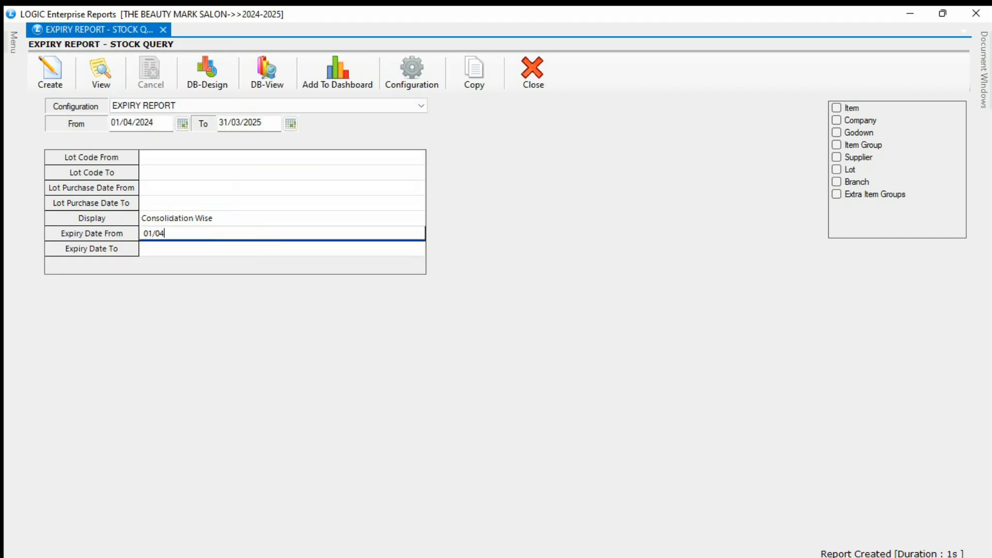
{"action": "type", "text": "/2023"}
{"action": "key", "text": "Return"}
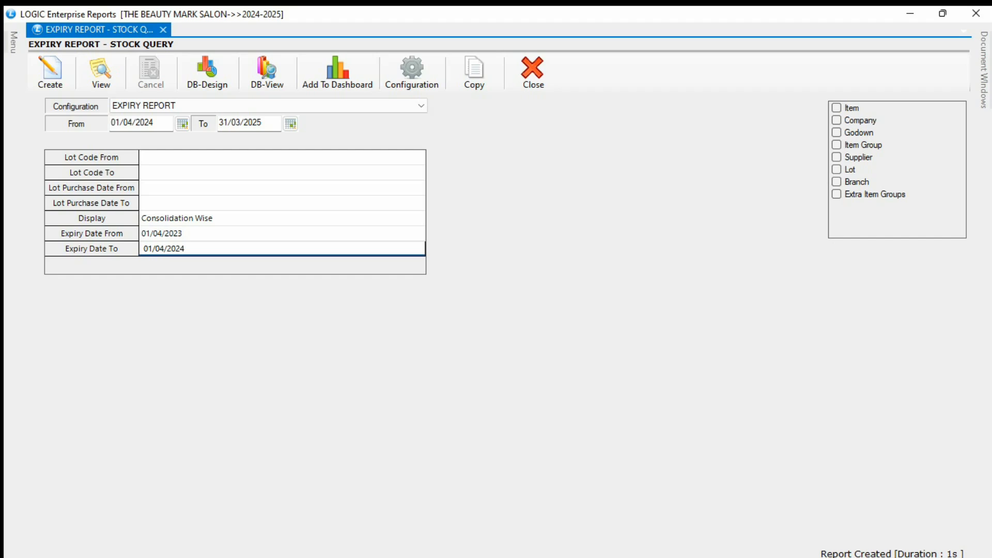
{"action": "left_click", "coordinate": [235, 235]}
{"action": "left_click", "coordinate": [50, 71]}
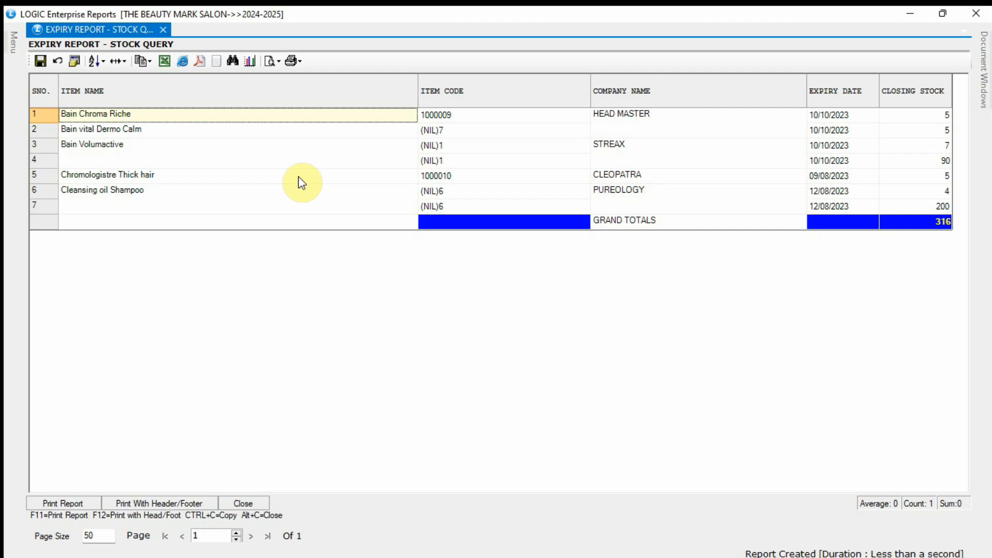
{"action": "left_click", "coordinate": [161, 30]}
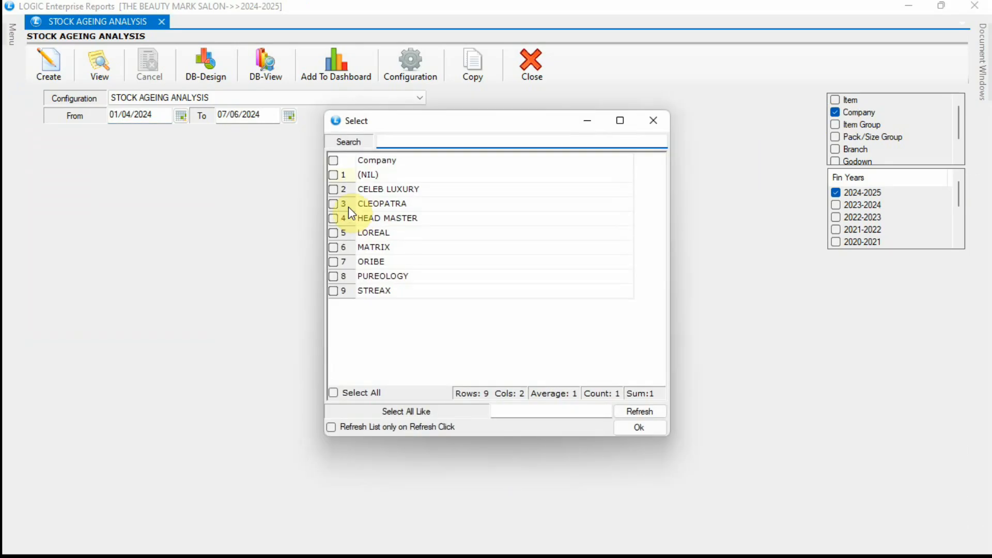
Step: Create the Stock Ageing Analysis for the companies CELEB LUXURY, CLEOPATRA, LOREAL, MATRIX and ORIBE, and close it after viewing
{"action": "left_click", "coordinate": [334, 204]}
{"action": "left_click", "coordinate": [334, 189]}
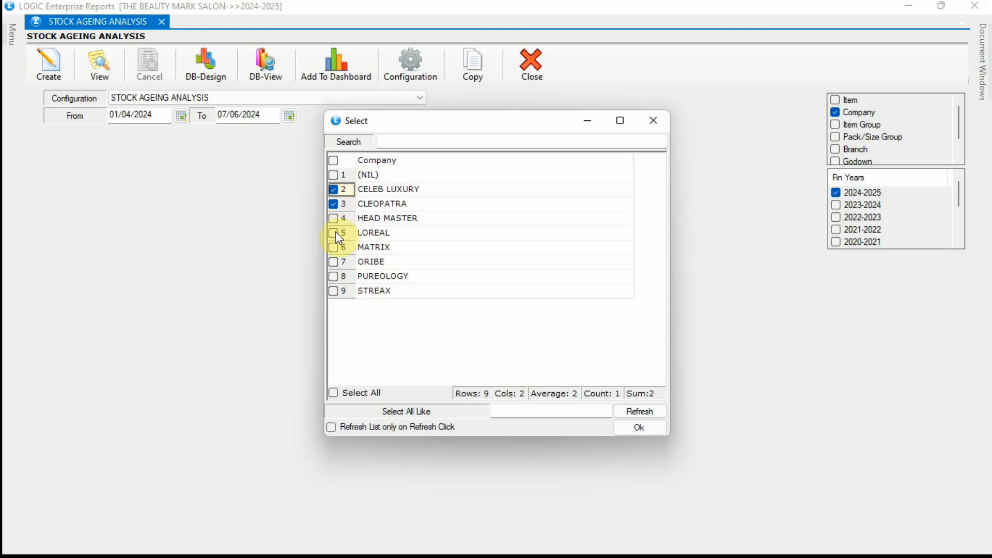
{"action": "left_click", "coordinate": [334, 234]}
{"action": "left_click", "coordinate": [334, 247]}
{"action": "left_click", "coordinate": [334, 261]}
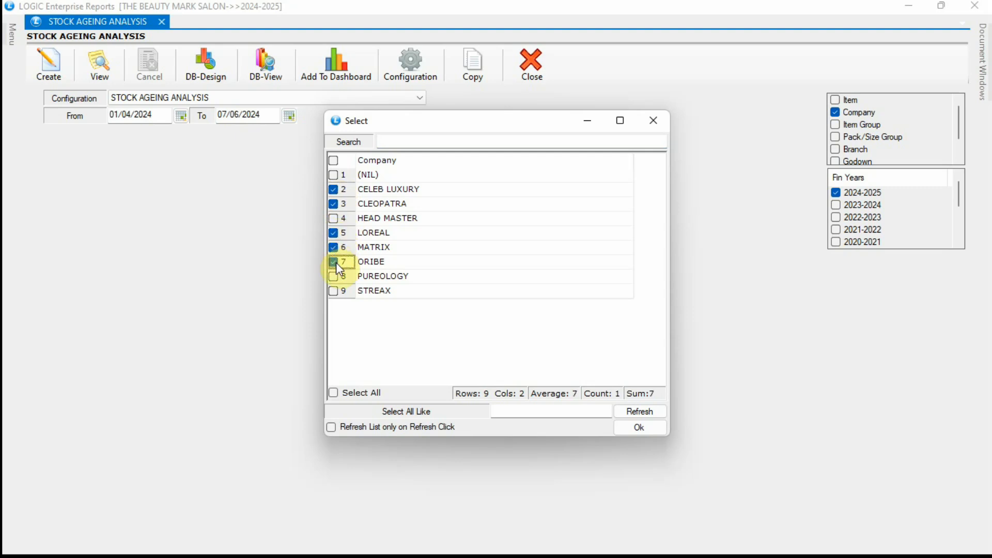
{"action": "left_click", "coordinate": [622, 428]}
{"action": "left_click", "coordinate": [48, 63]}
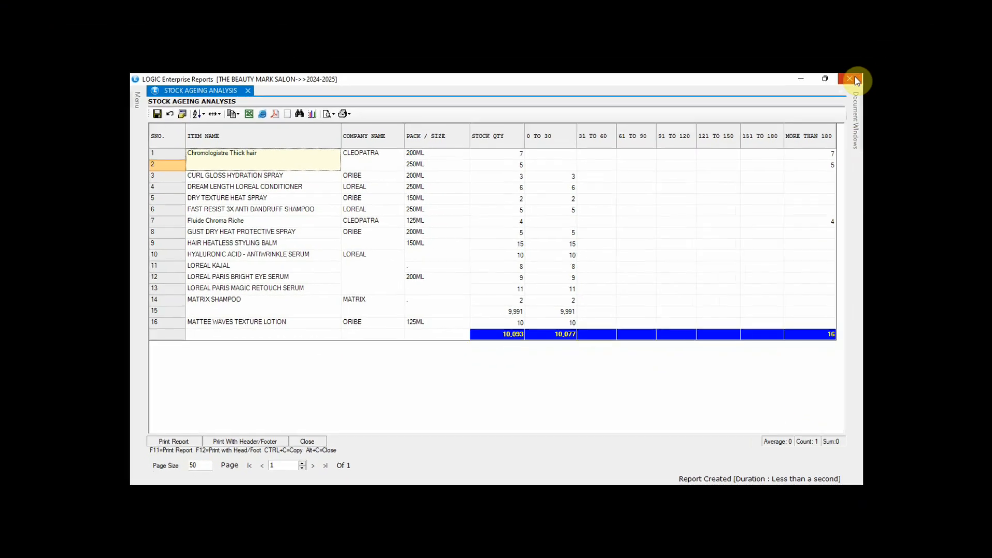
{"action": "left_click", "coordinate": [974, 6]}
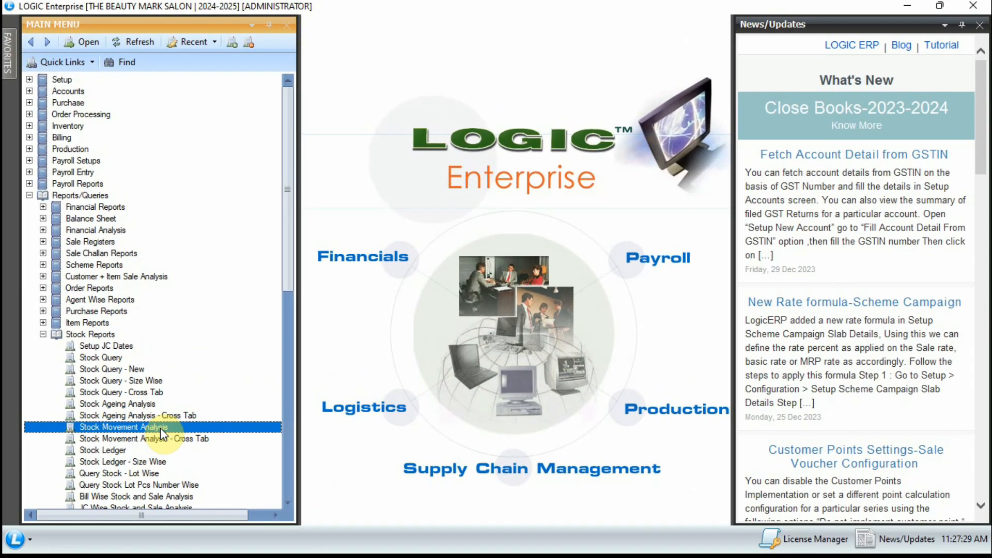
Step: Open Stock Movement Analysis and create the FAST MOVING SERVICE OR STOCK ITEM report
{"action": "double_click", "coordinate": [160, 428]}
{"action": "left_click", "coordinate": [62, 77]}
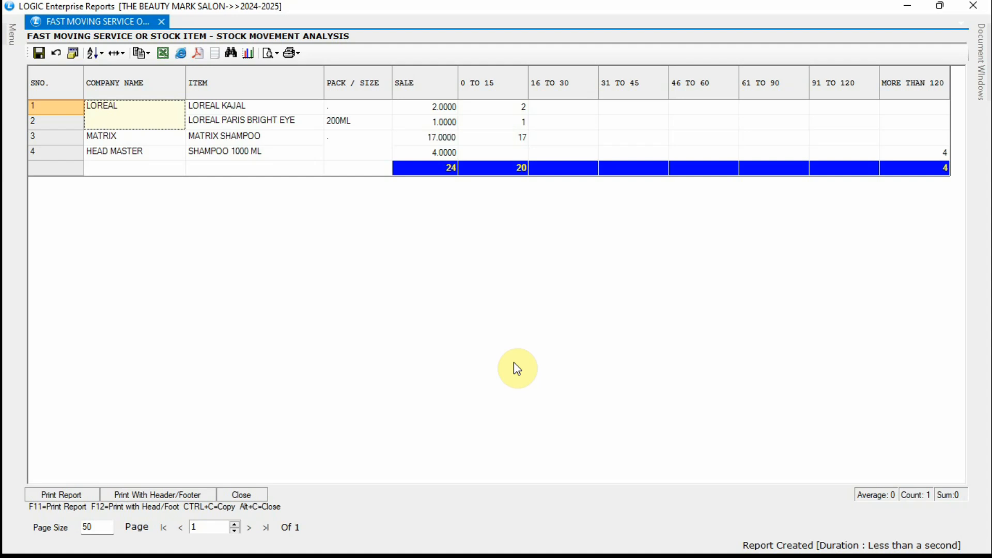